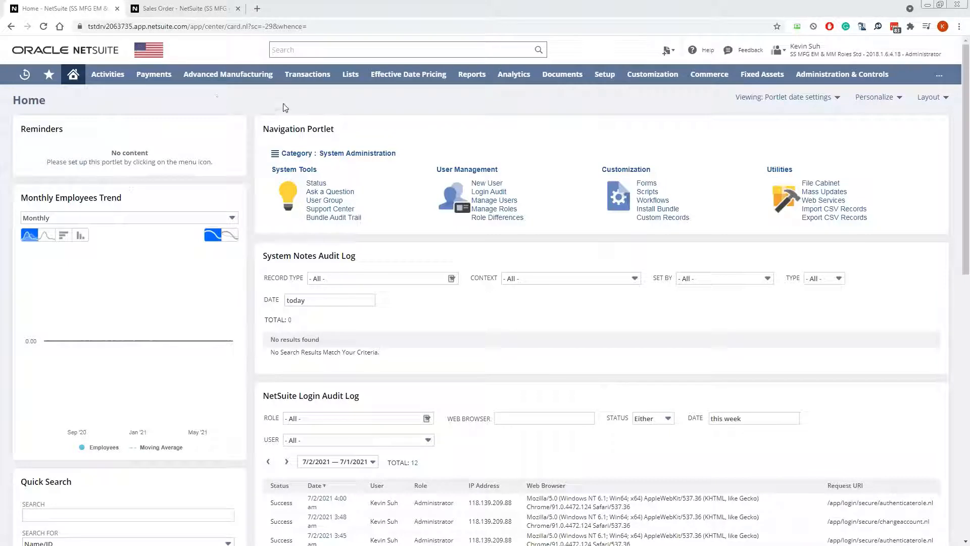
# - Open the Fulfill Orders page from the order management transactions
pyautogui.moveTo(310, 74)
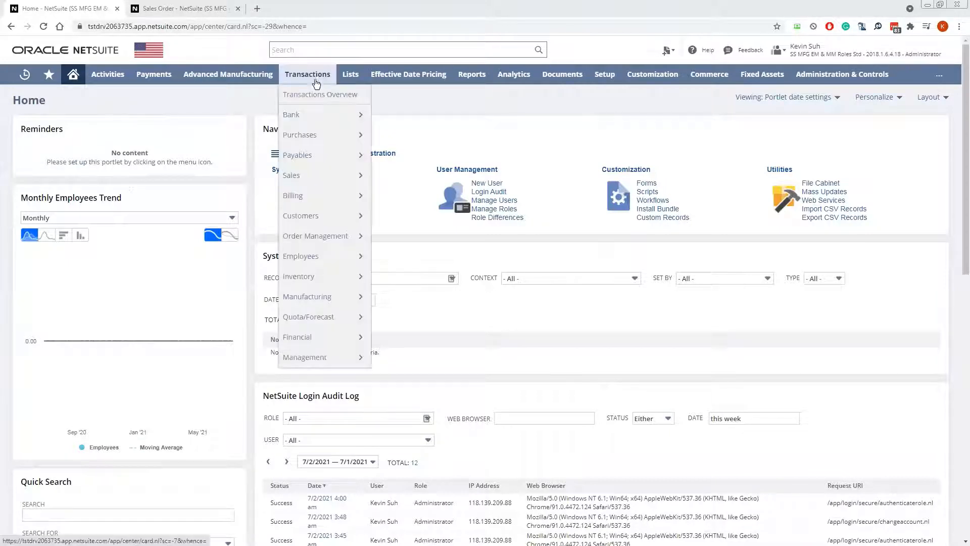
pyautogui.moveTo(317, 178)
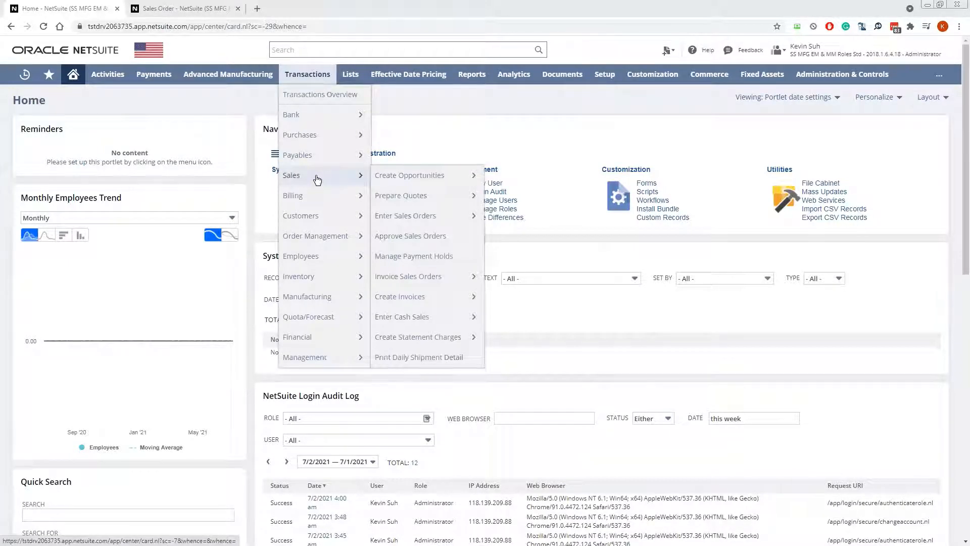
pyautogui.moveTo(318, 196)
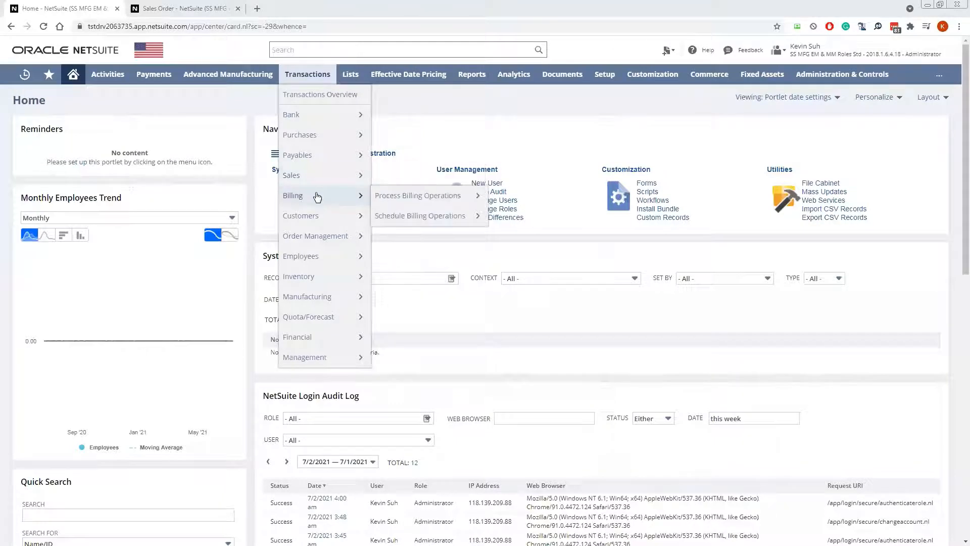
pyautogui.moveTo(324, 239)
pyautogui.moveTo(408, 281)
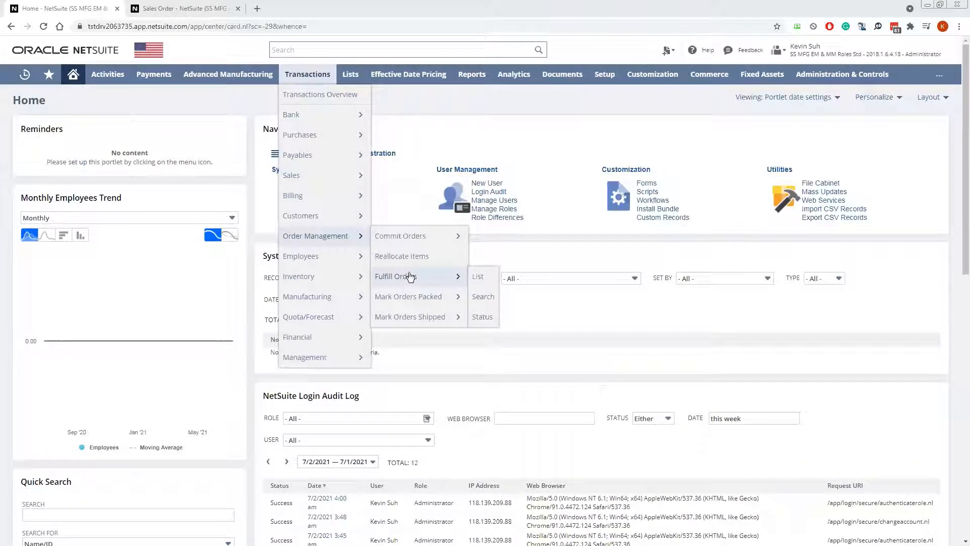
pyautogui.click(408, 272)
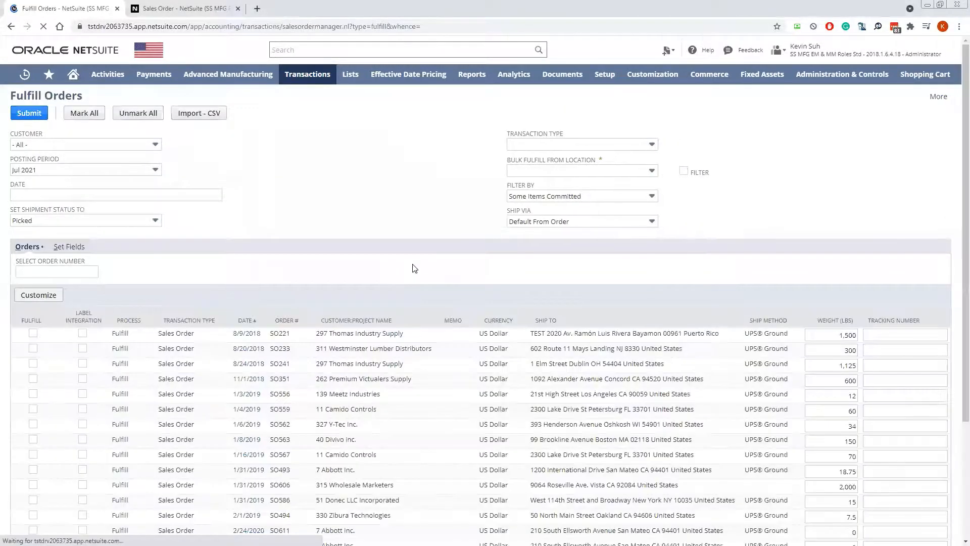
# - Go to the CSV import for order fulfillment, save the sample file Sales_Order_Fulfillment8 (1).csv to the Desktop, and open it in Excel
pyautogui.click(199, 114)
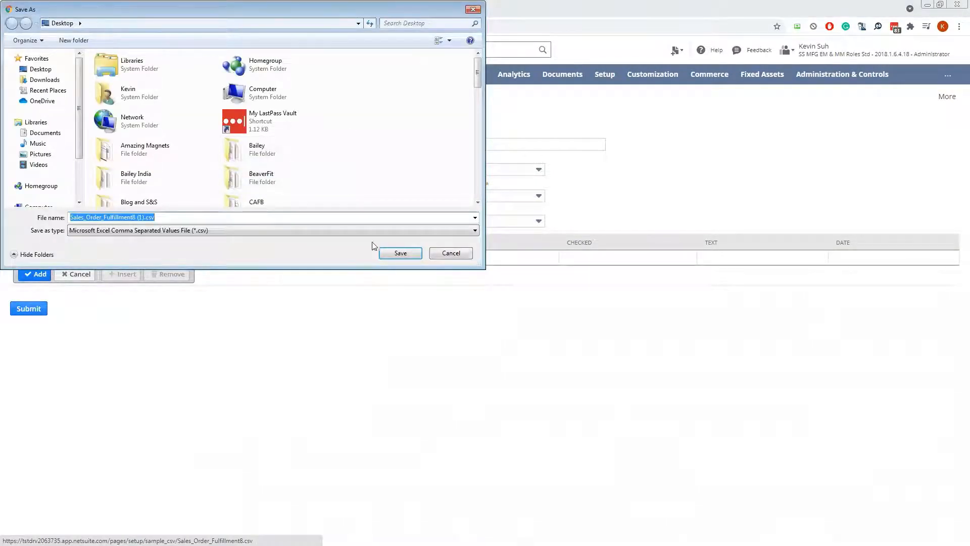
pyautogui.click(399, 253)
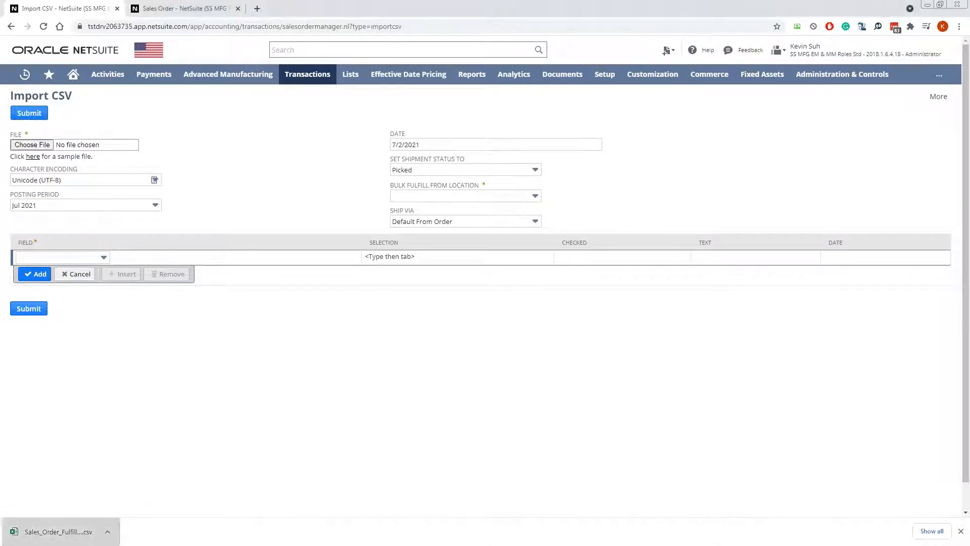
pyautogui.click(94, 529)
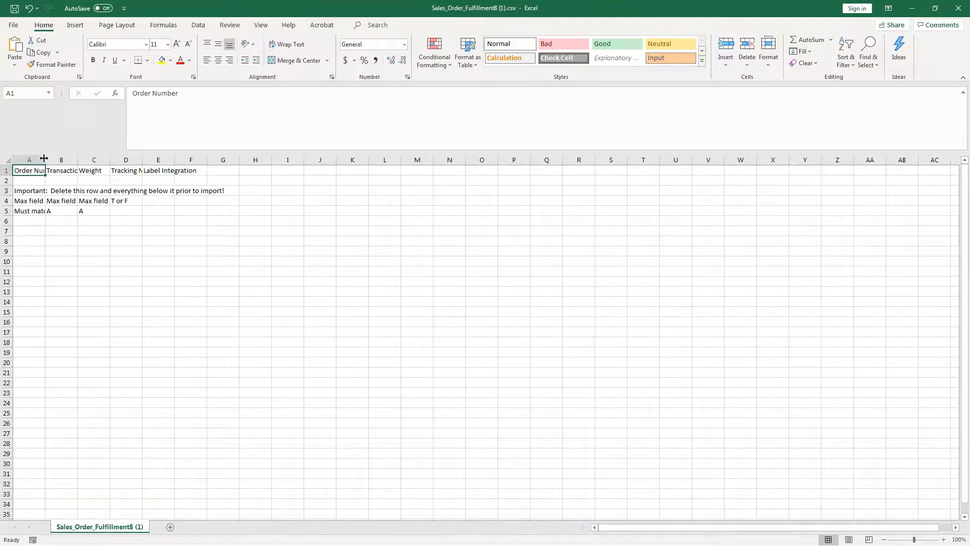
# - Autofit the width of all columns in the sample sheet to their contents
pyautogui.click(7, 161)
pyautogui.doubleClick(41, 158)
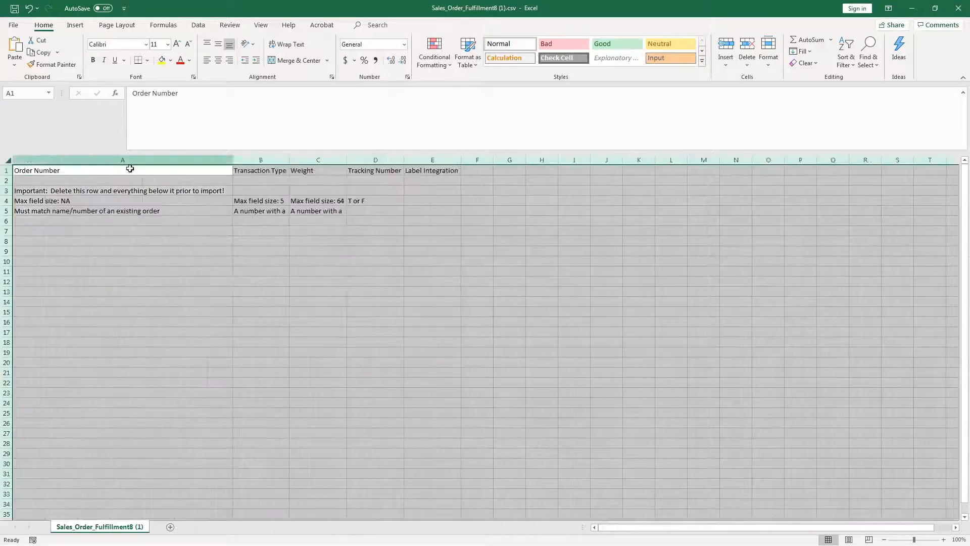
pyautogui.click(353, 242)
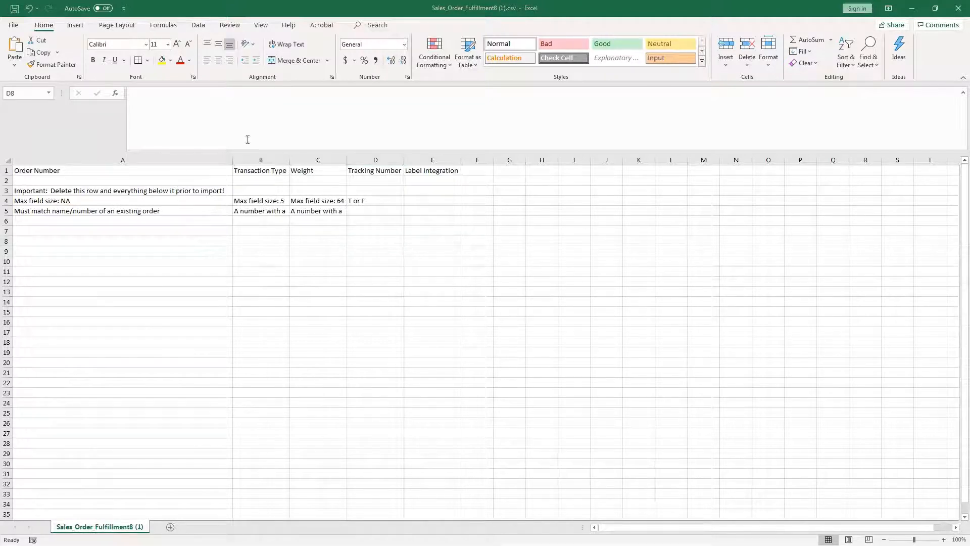
# - Fill row 2 with the sales order's number and the transaction type Sales Order
pyautogui.click(120, 181)
pyautogui.write('SO123')
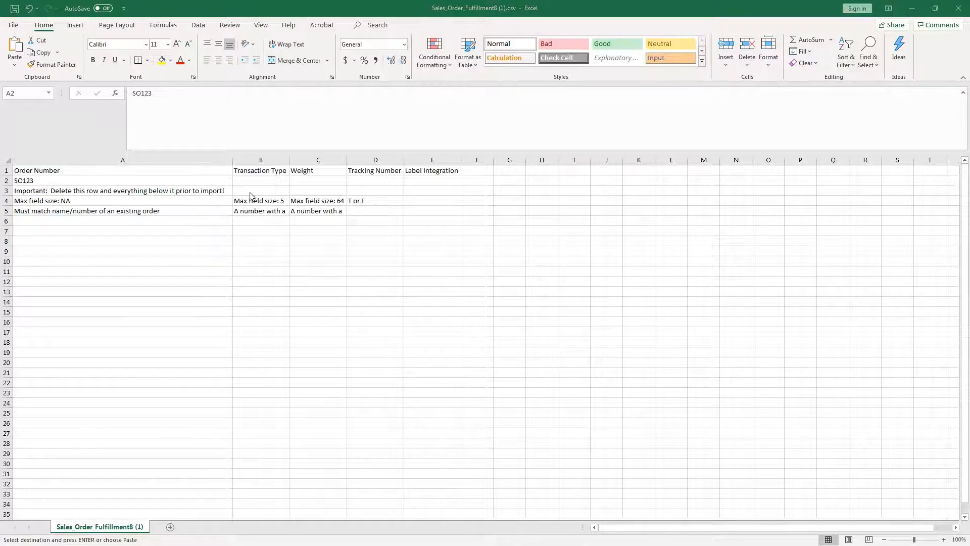
pyautogui.click(266, 176)
pyautogui.write('Sales  Order')
# - Enter 5 as the weight for the order in row 2
pyautogui.click(317, 176)
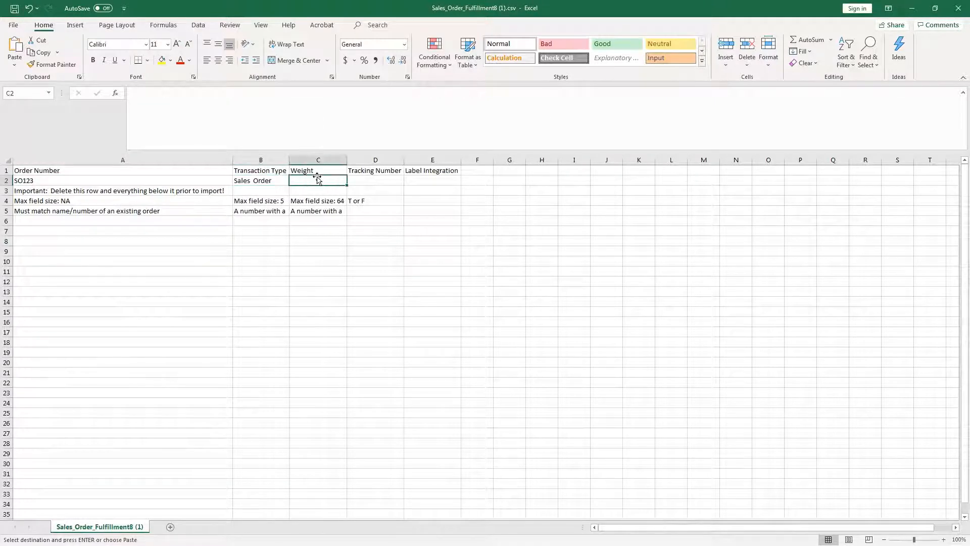
pyautogui.click(317, 175)
pyautogui.press('Return')
pyautogui.hotkey('ctrl', 'z')
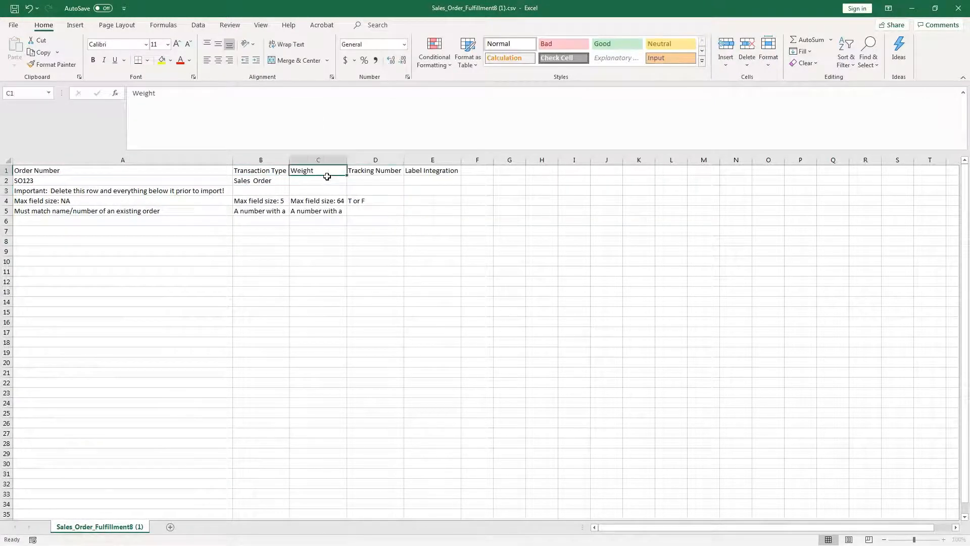
pyautogui.click(327, 176)
pyautogui.write('5')
pyautogui.click(368, 183)
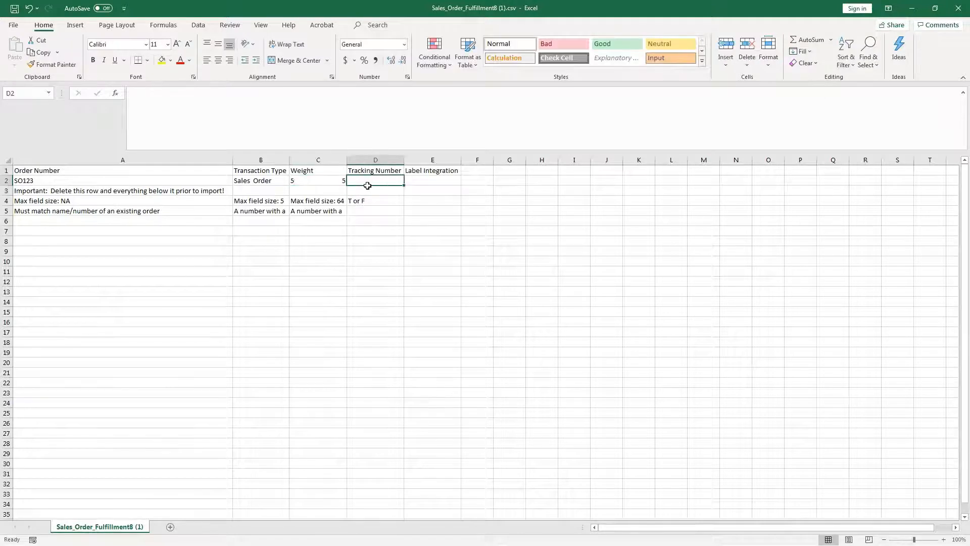
# - Enter 1.23E+12 as the tracking number in row 2 and check its full value
pyautogui.hotkey('alt', 'Tab')
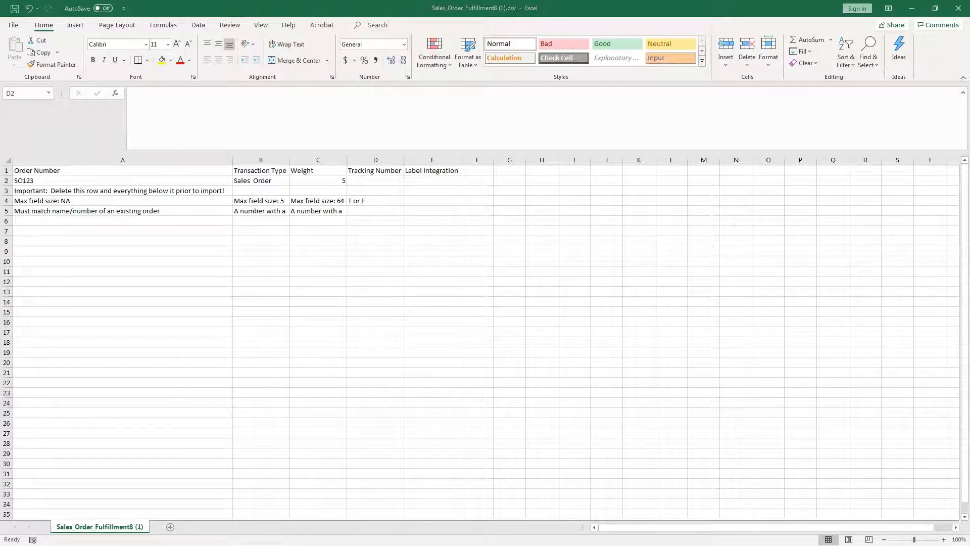
pyautogui.click(390, 180)
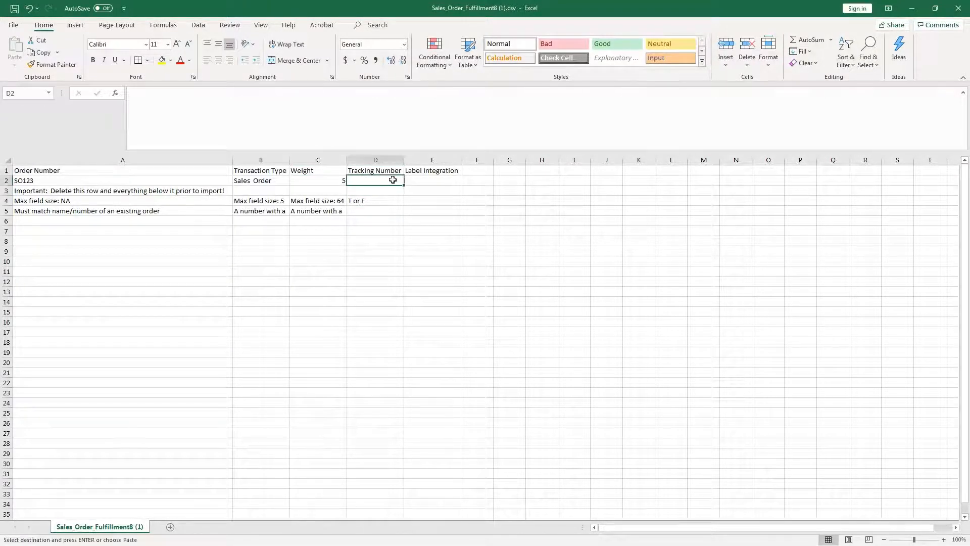
pyautogui.write('1.23E+12')
pyautogui.click(412, 197)
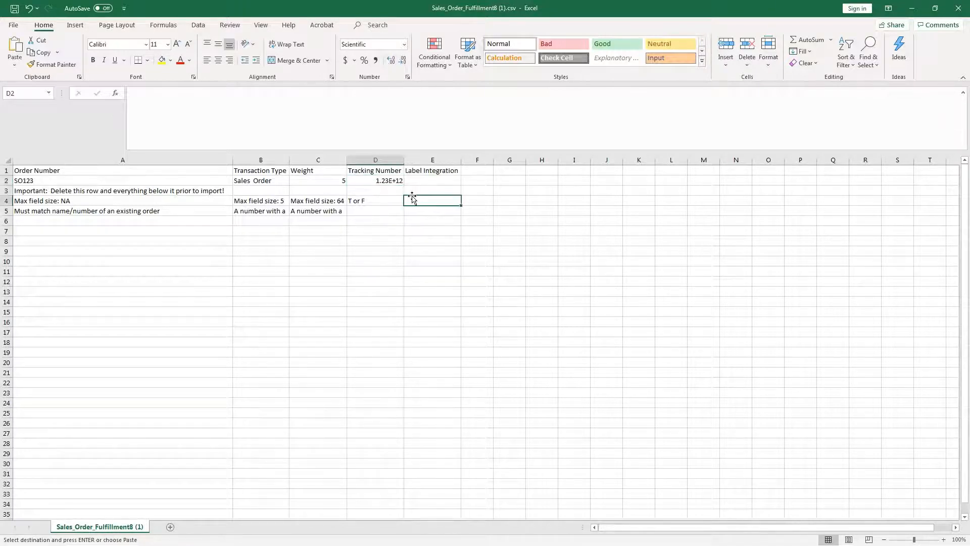
pyautogui.click(376, 180)
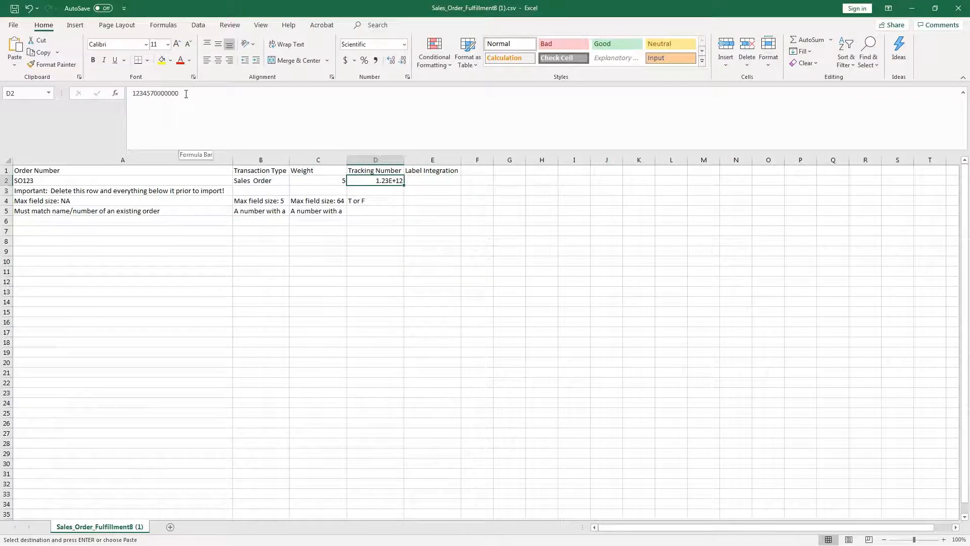
pyautogui.click(185, 94)
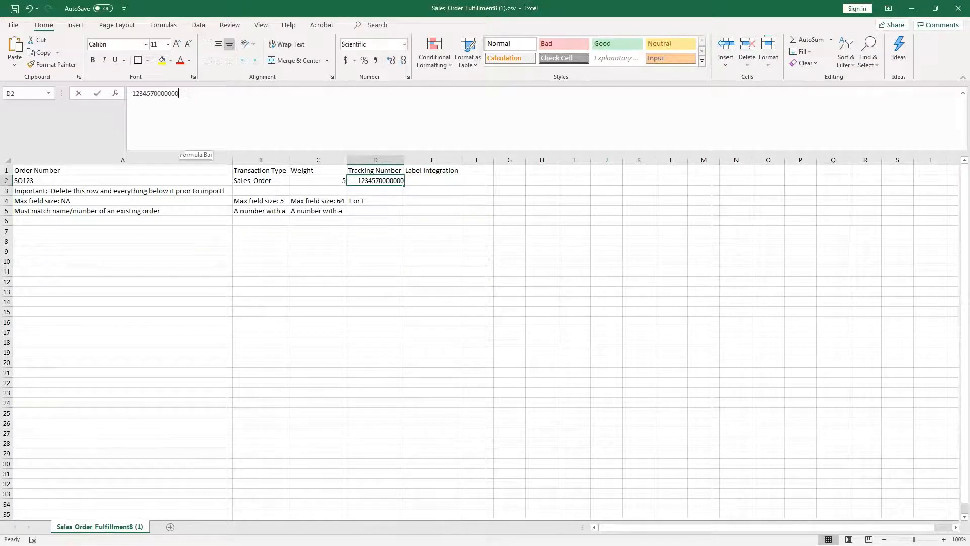
pyautogui.click(377, 220)
pyautogui.click(376, 180)
pyautogui.moveTo(192, 87); pyautogui.dragTo(18, 94)
pyautogui.write('1234567')
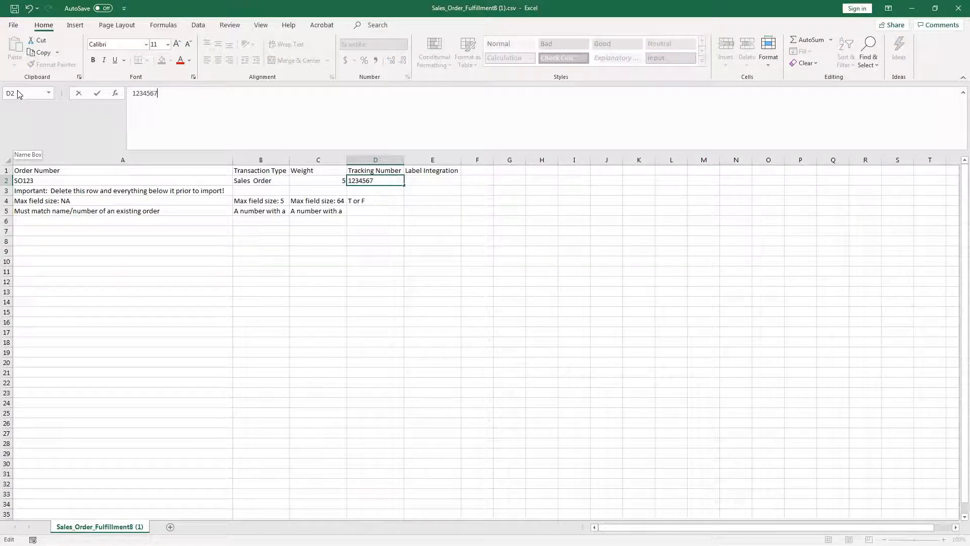
pyautogui.write('890123')
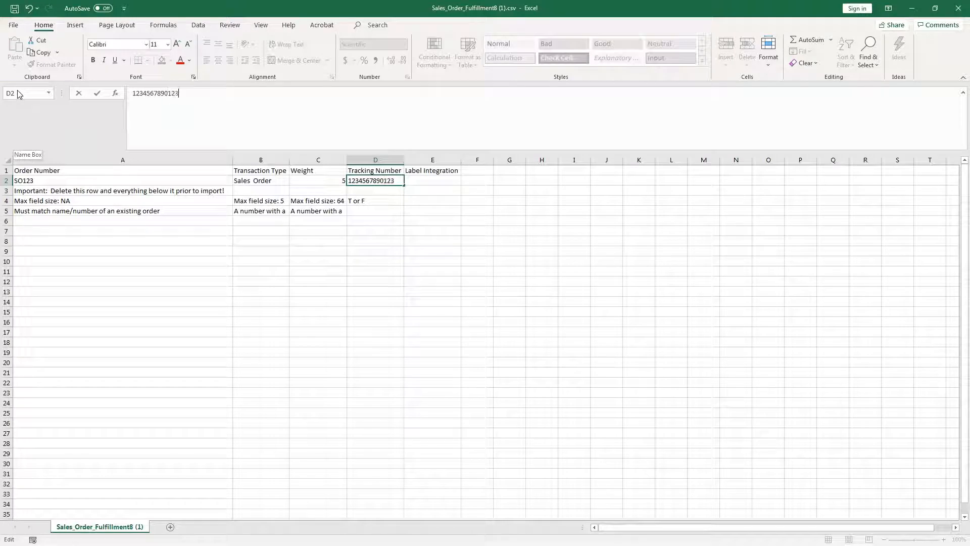
pyautogui.click(321, 290)
pyautogui.click(382, 182)
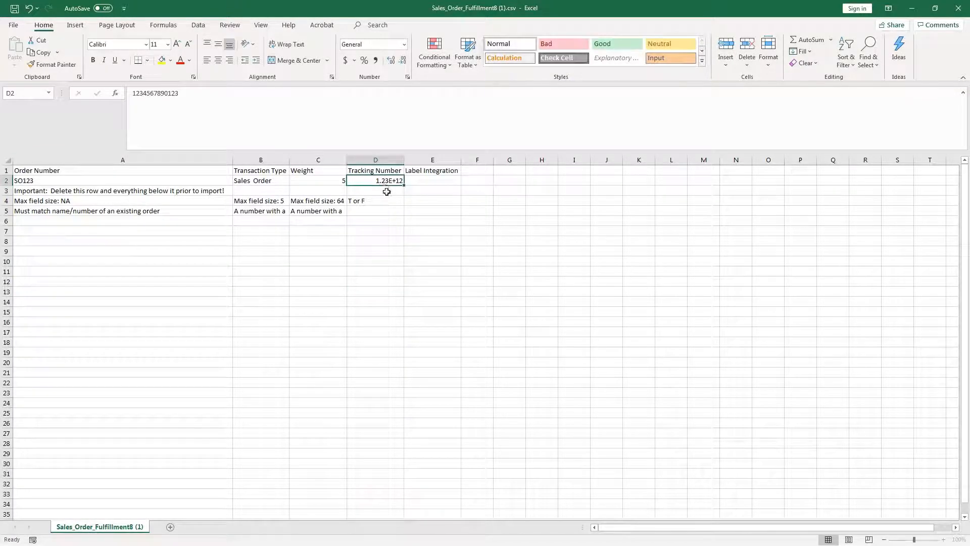
# - Set Label Integration to T for the order in row 2
pyautogui.click(434, 181)
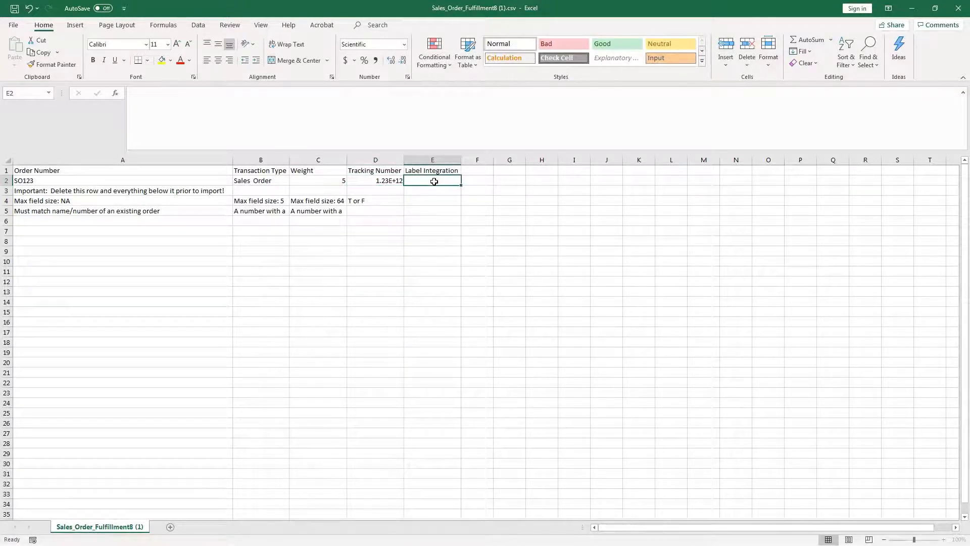
pyautogui.write('T')
pyautogui.click(462, 259)
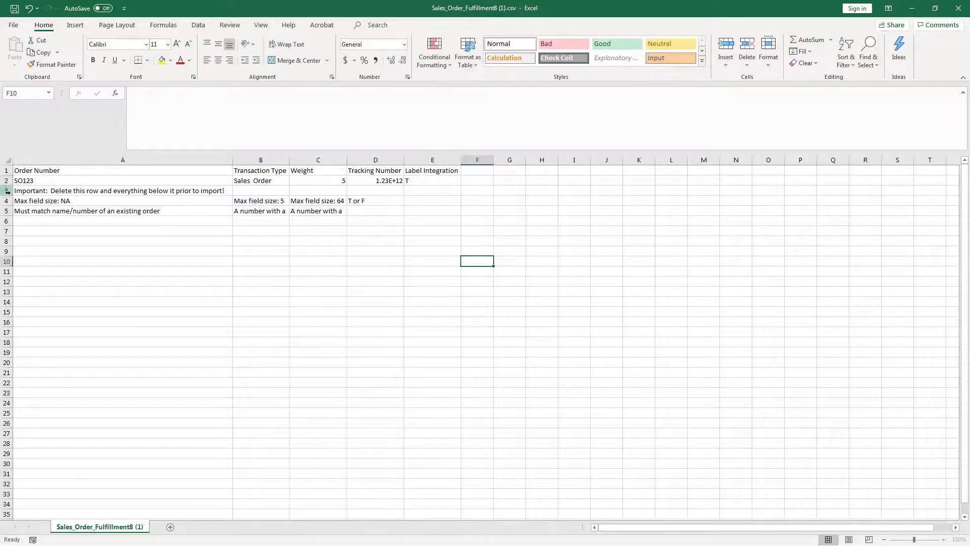
# - Delete rows 3 to 8, which hold the sample file's import instructions
pyautogui.moveTo(7, 191); pyautogui.dragTo(8, 243)
pyautogui.rightClick(7, 223)
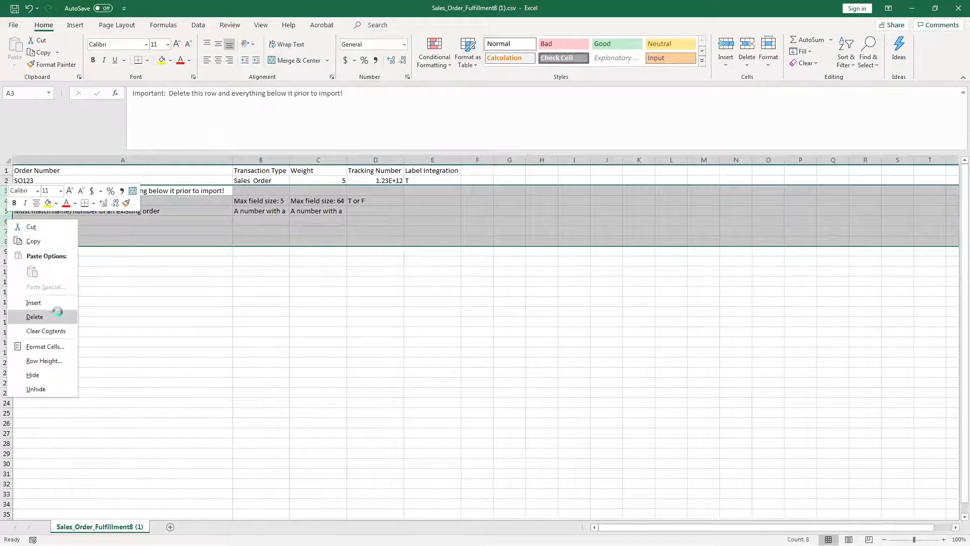
pyautogui.click(35, 317)
pyautogui.click(271, 296)
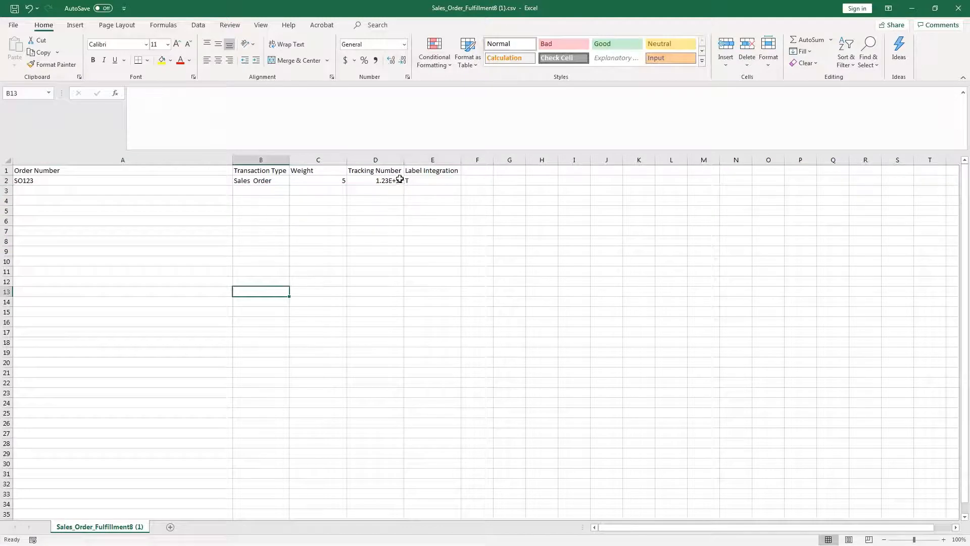
pyautogui.click(386, 158)
pyautogui.click(386, 230)
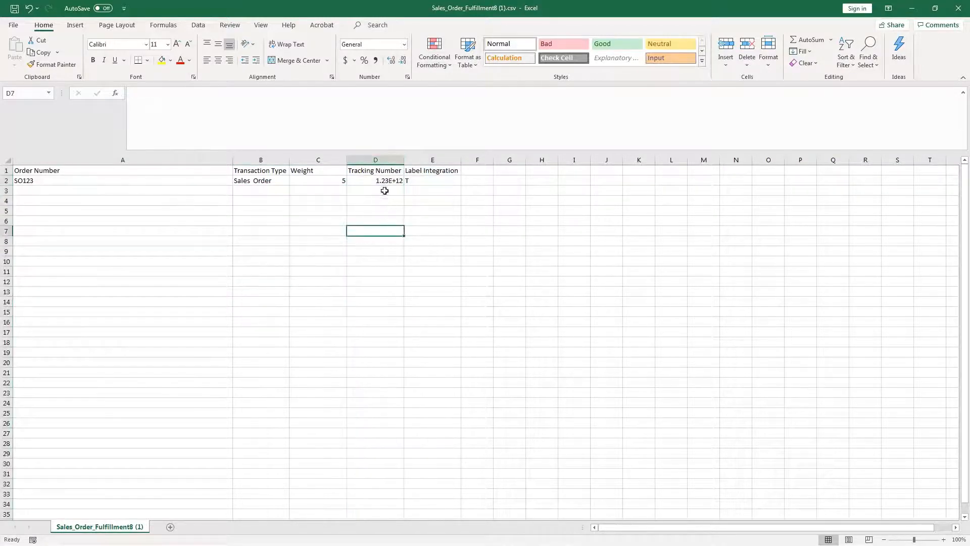
pyautogui.click(378, 159)
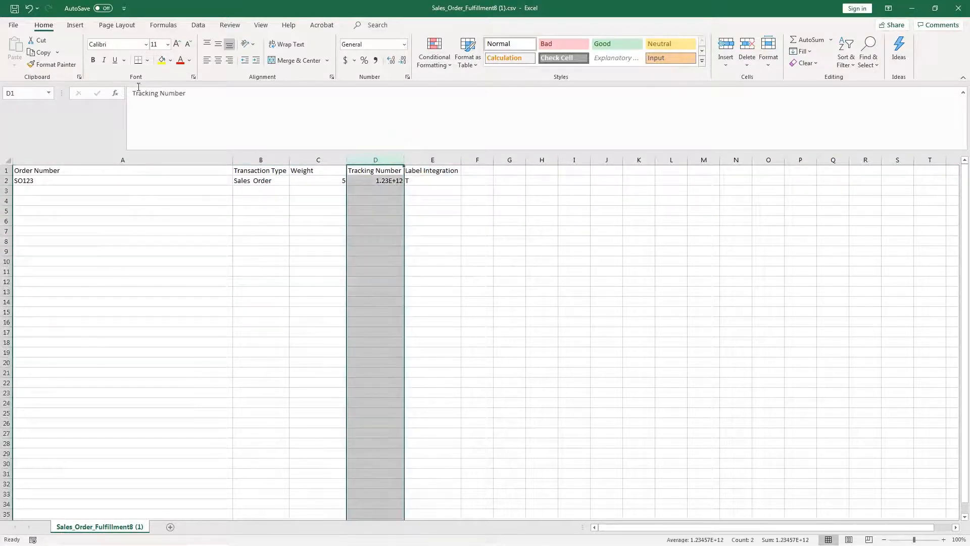
pyautogui.click(400, 180)
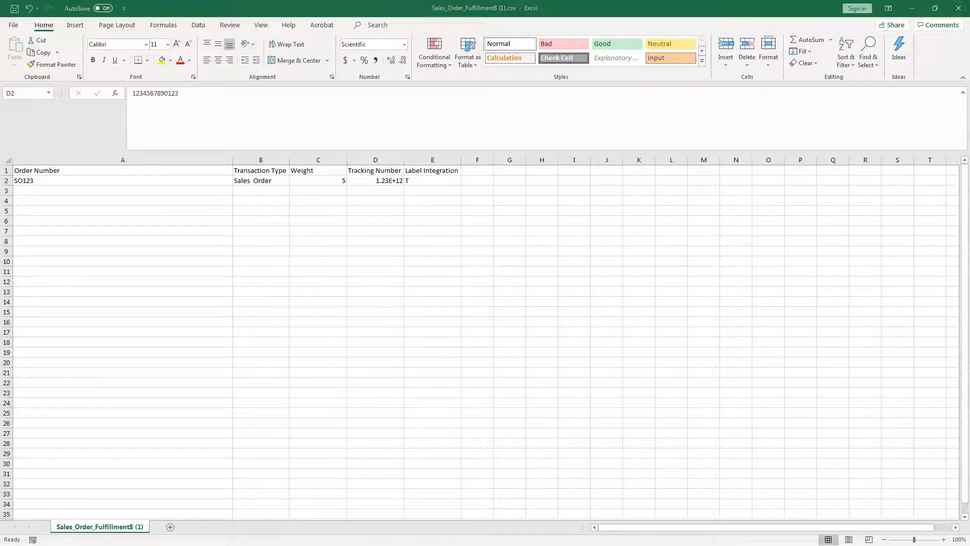
pyautogui.click(384, 156)
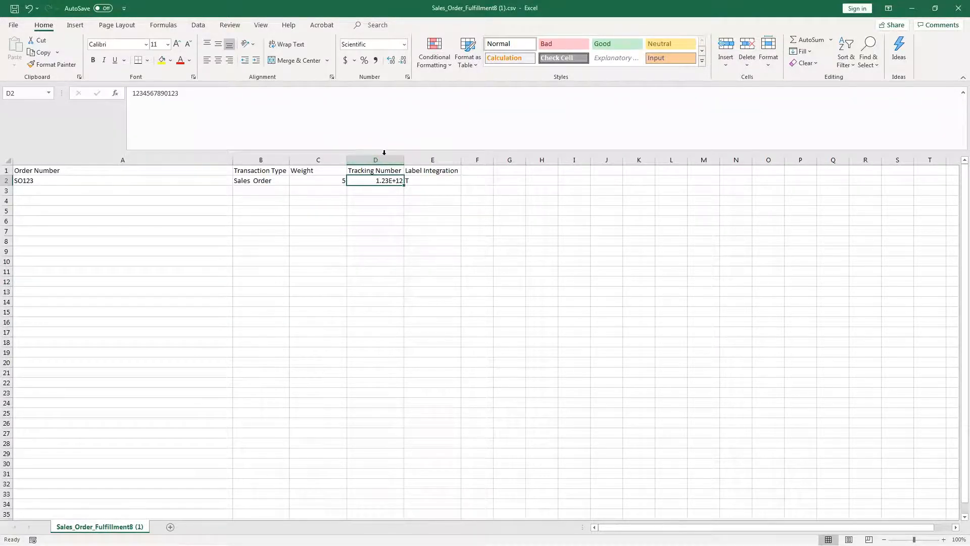
# - Format the entire Tracking Number column as Text
pyautogui.click(380, 158)
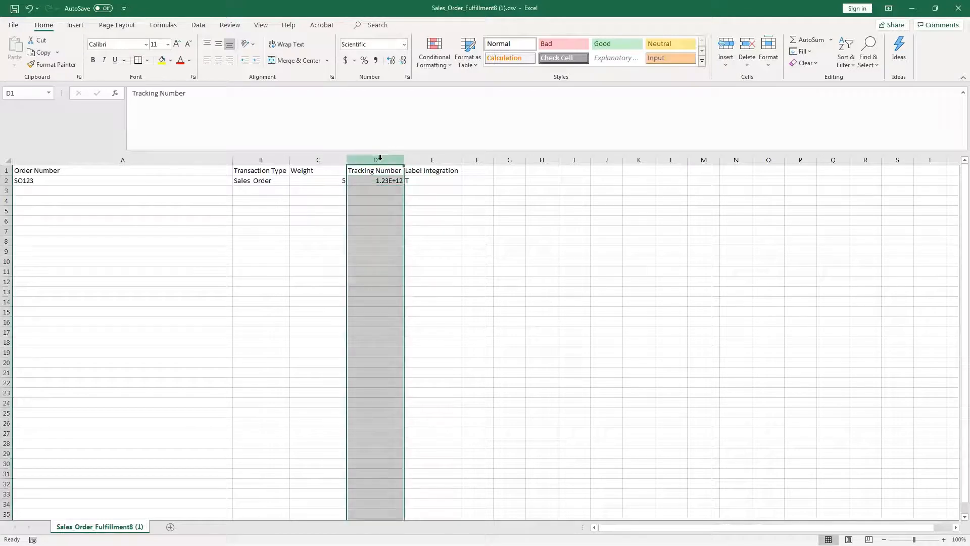
pyautogui.rightClick(382, 171)
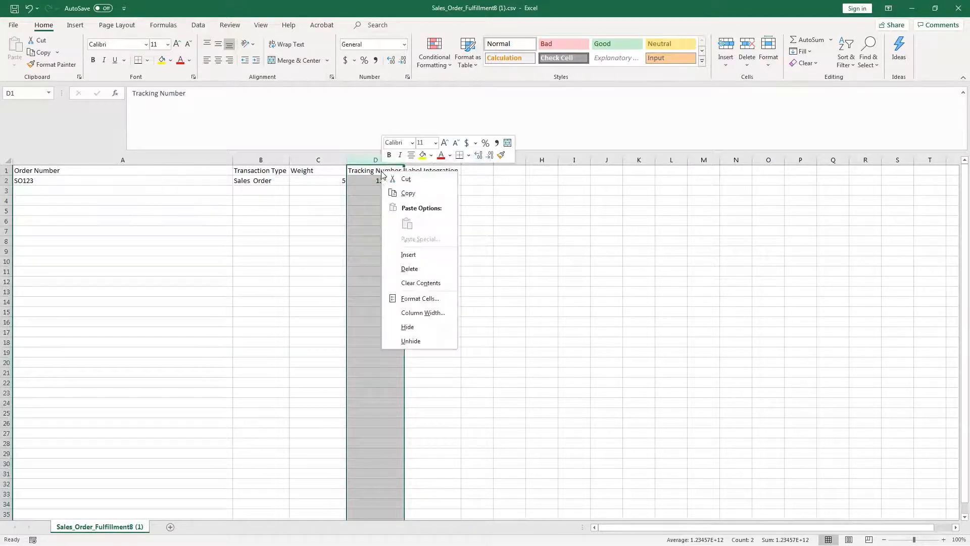
pyautogui.click(428, 300)
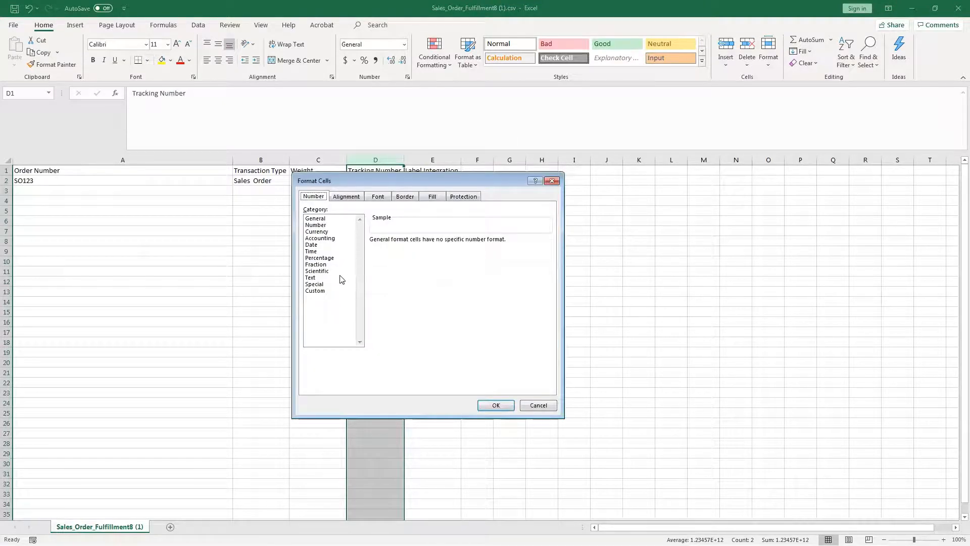
pyautogui.click(324, 279)
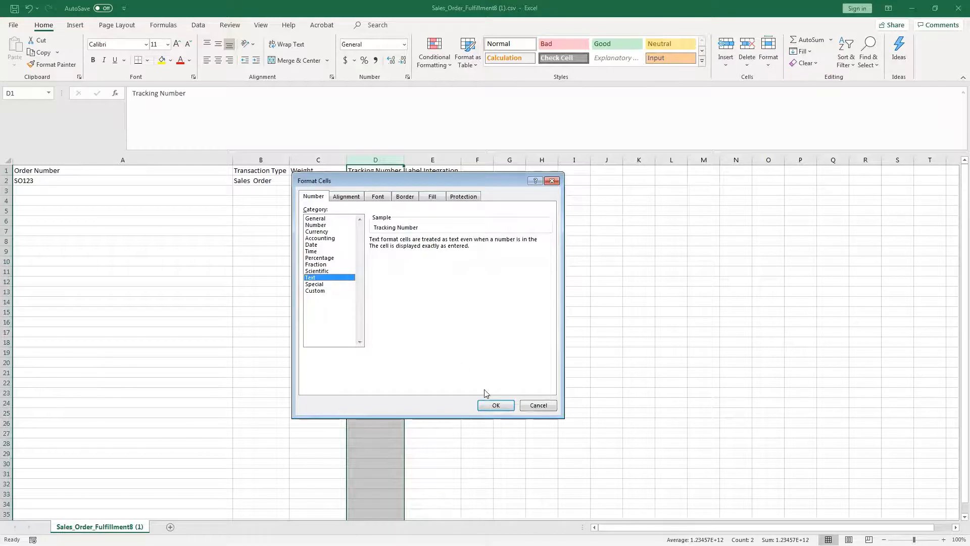
pyautogui.click(488, 404)
# - Re-enter the existing tracking number in row 2 so it takes on the Text format, and save the file
pyautogui.click(392, 244)
pyautogui.doubleClick(382, 181)
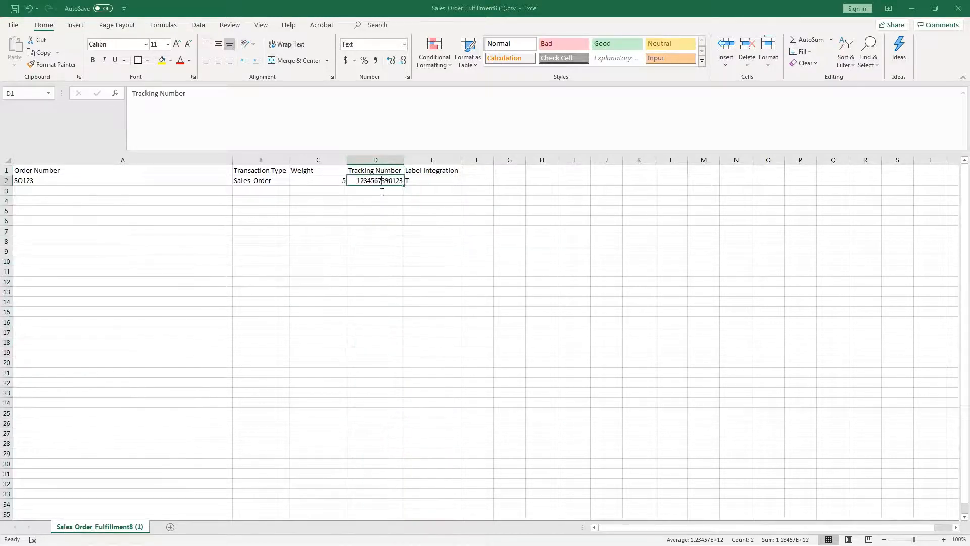
pyautogui.click(384, 220)
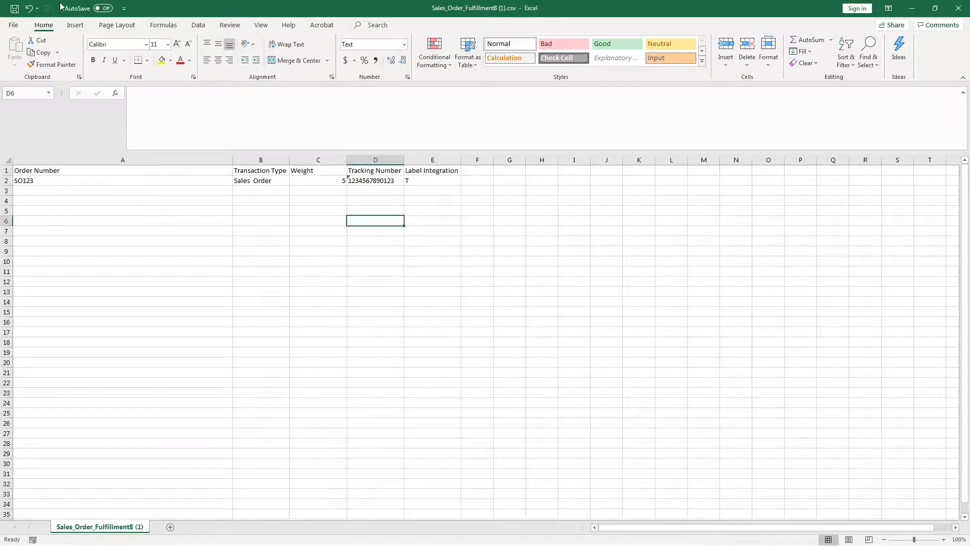
pyautogui.click(14, 9)
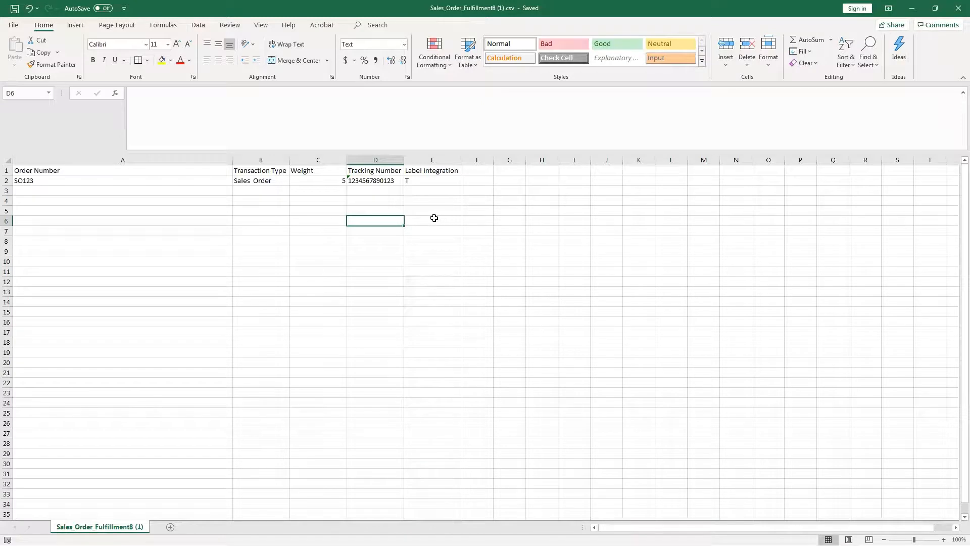
pyautogui.click(386, 193)
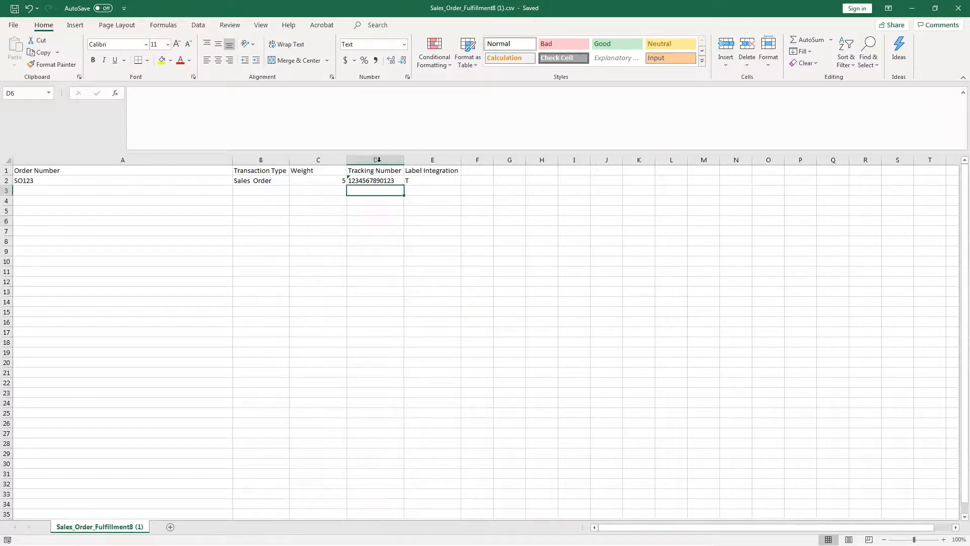
pyautogui.click(378, 230)
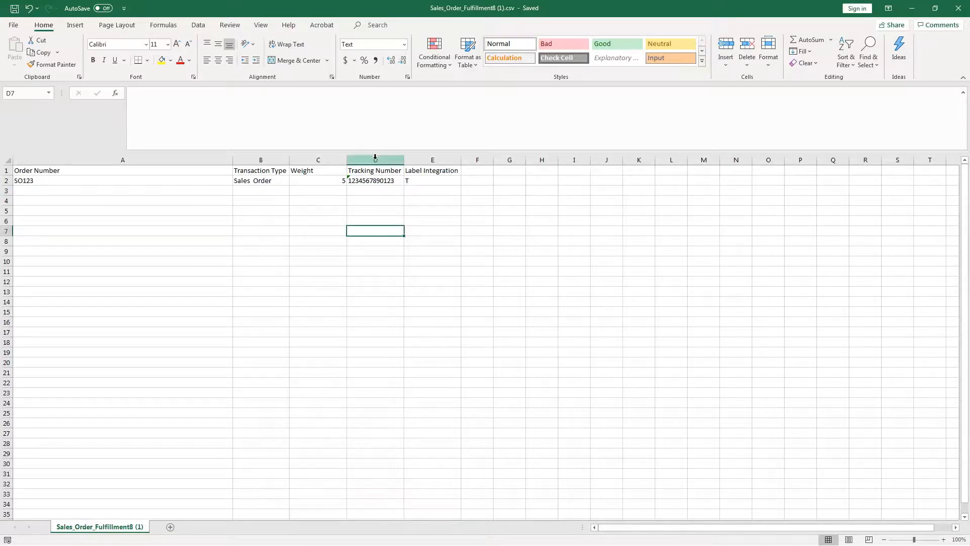
# - Apply the Text number format to all cells of the sheet
pyautogui.click(9, 159)
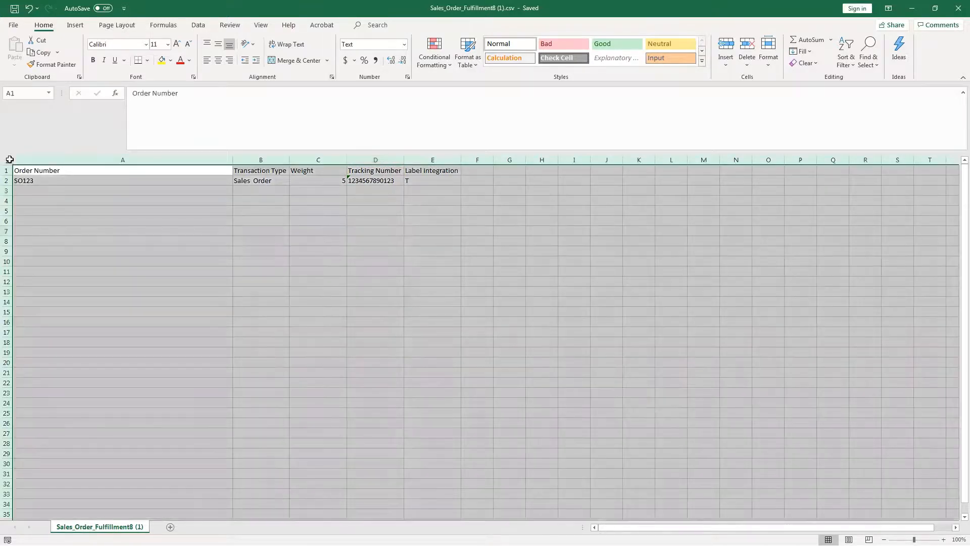
pyautogui.click(404, 45)
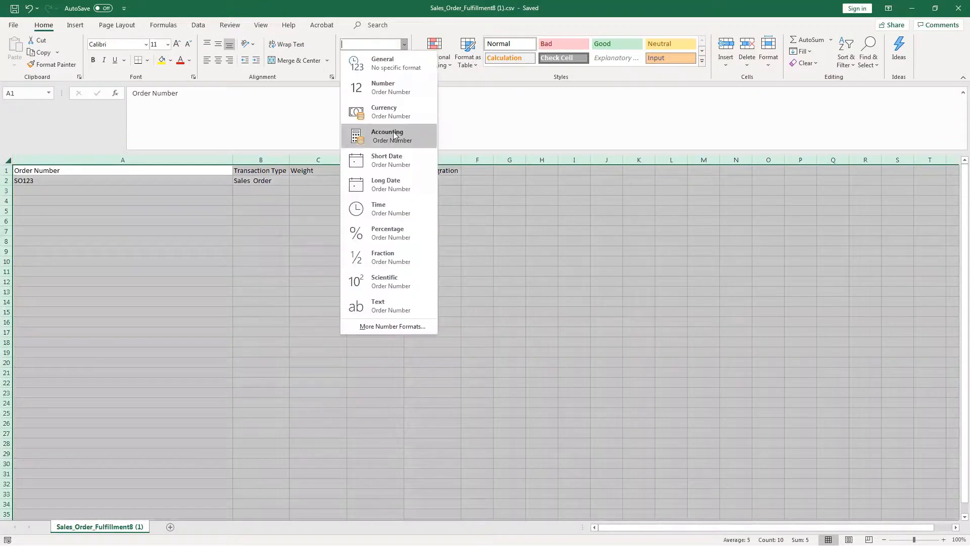
pyautogui.click(396, 305)
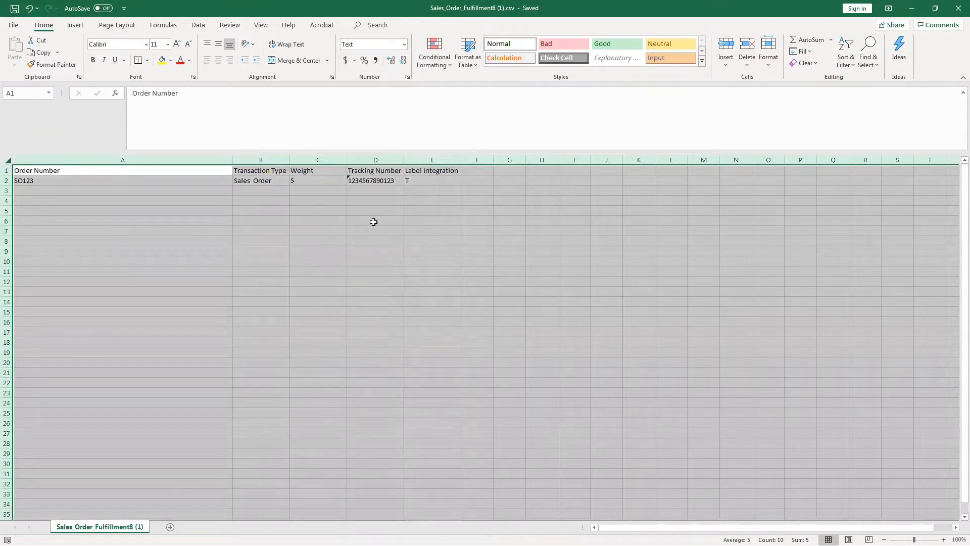
pyautogui.click(374, 221)
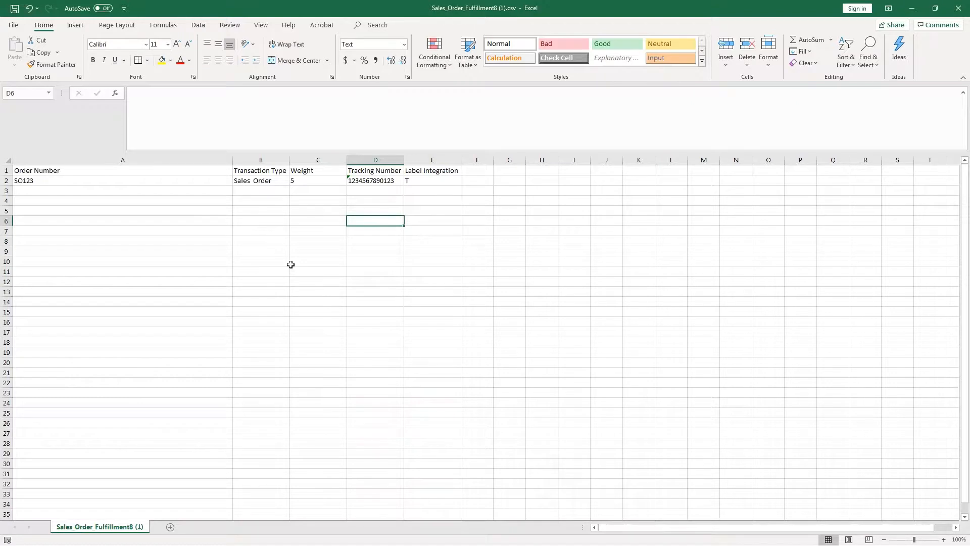